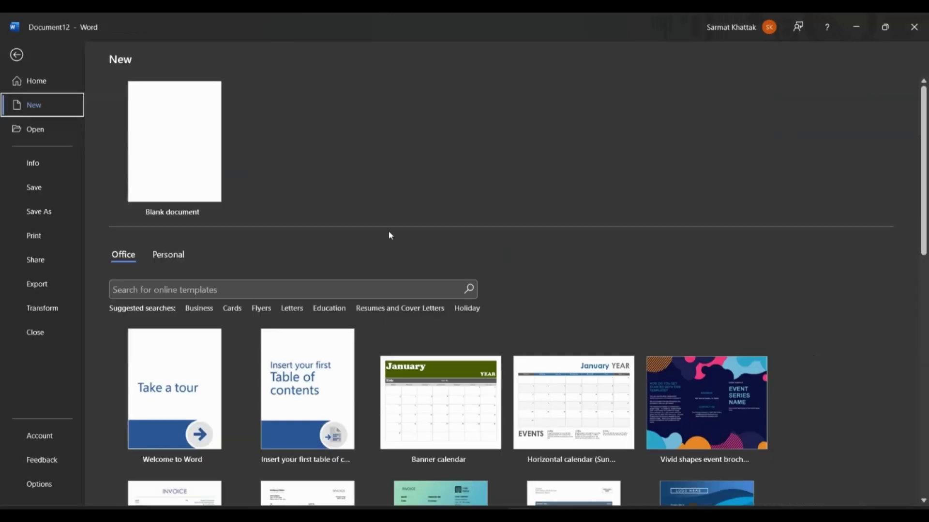
{"action": "scroll", "coordinate": [391, 236], "scroll_direction": "down", "scroll_amount": 10}
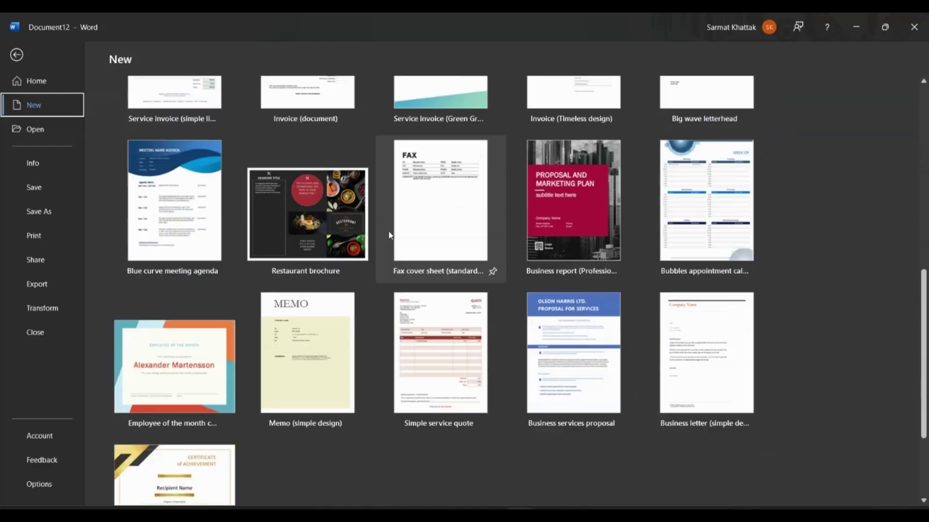
{"action": "scroll", "coordinate": [484, 305], "scroll_direction": "up", "scroll_amount": 10}
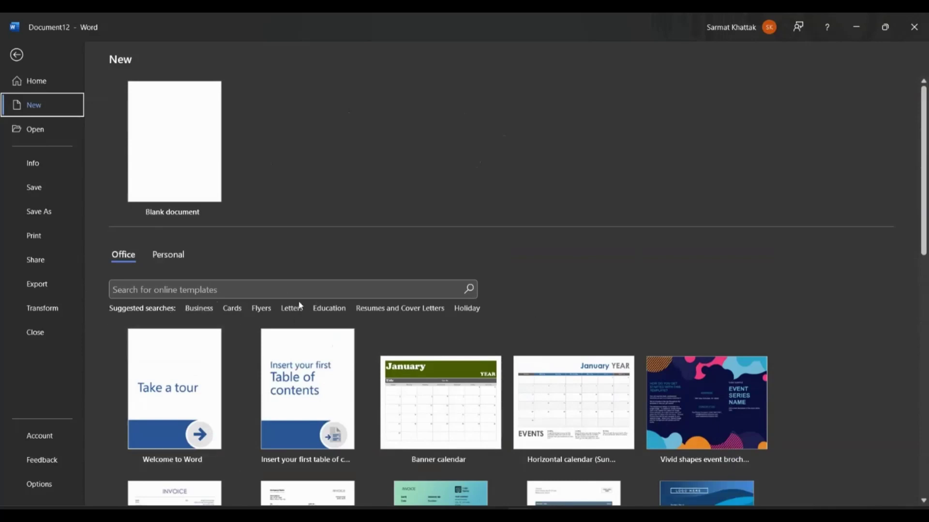
{"action": "left_click", "coordinate": [203, 289]}
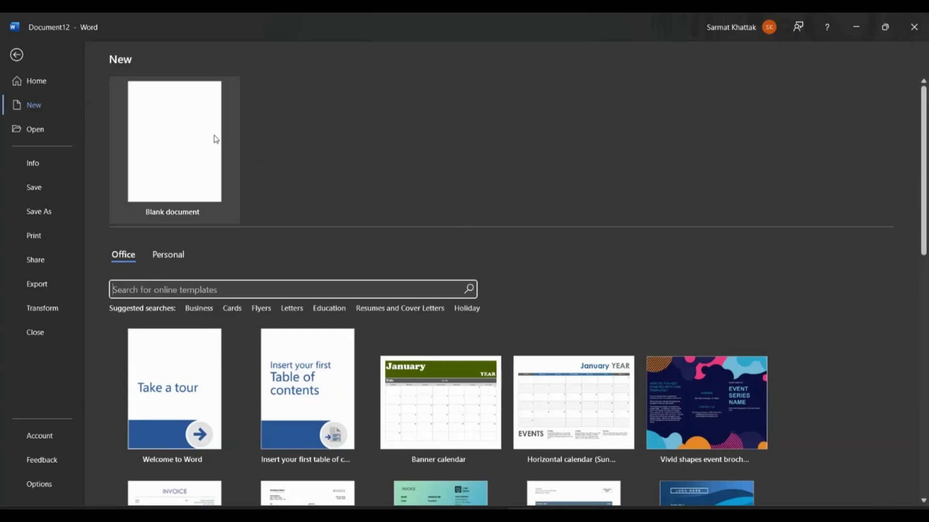
Create a blank document and paste the copied letter using Keep Text Only
{"action": "left_click", "coordinate": [181, 142]}
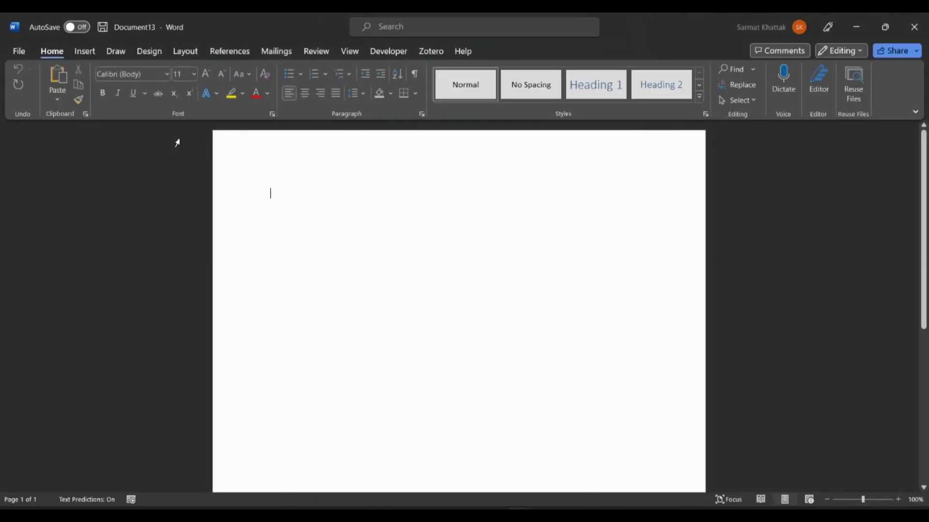
{"action": "right_click", "coordinate": [326, 229]}
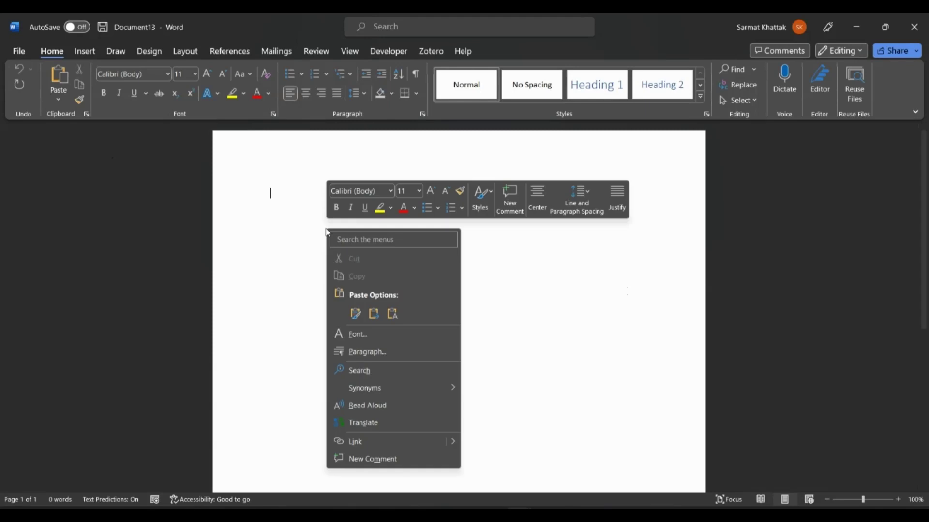
{"action": "left_click", "coordinate": [391, 314]}
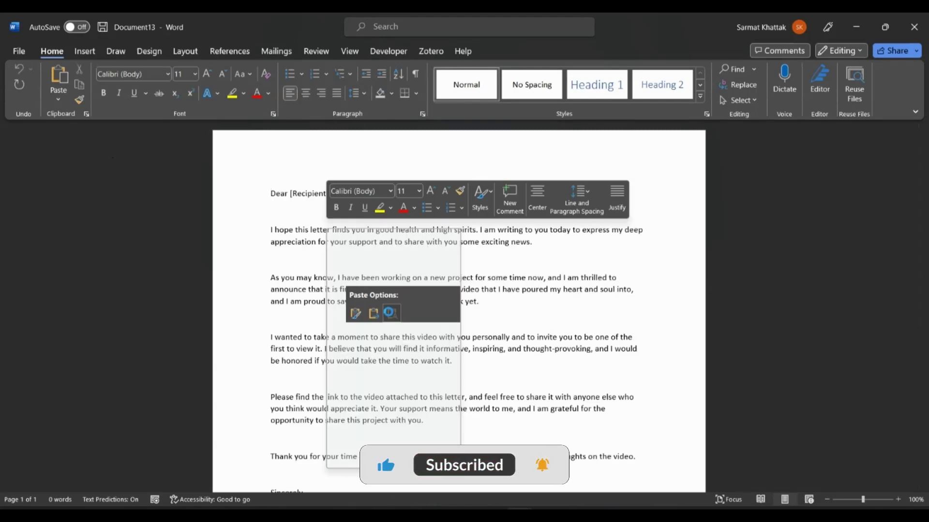
{"action": "left_click", "coordinate": [391, 313]}
{"action": "scroll", "coordinate": [389, 312], "scroll_direction": "down", "scroll_amount": 1}
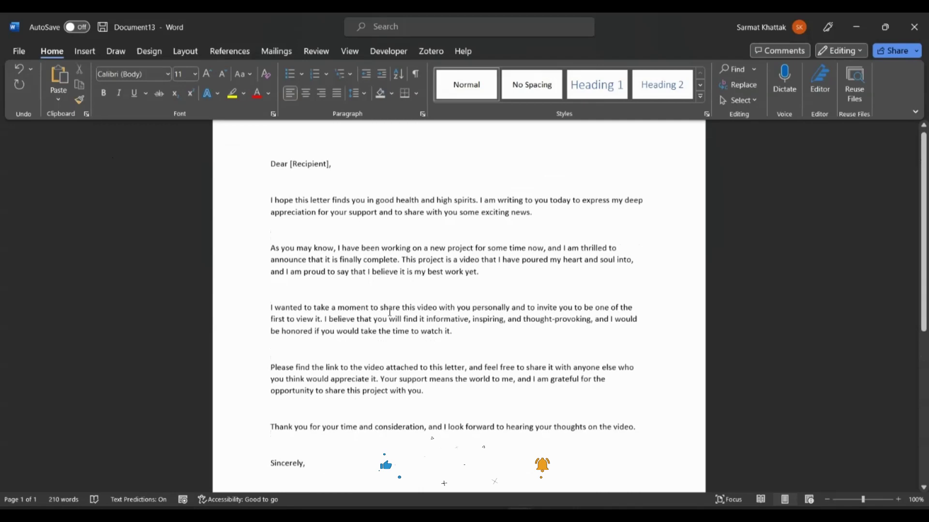
{"action": "scroll", "coordinate": [389, 312], "scroll_direction": "up", "scroll_amount": 3}
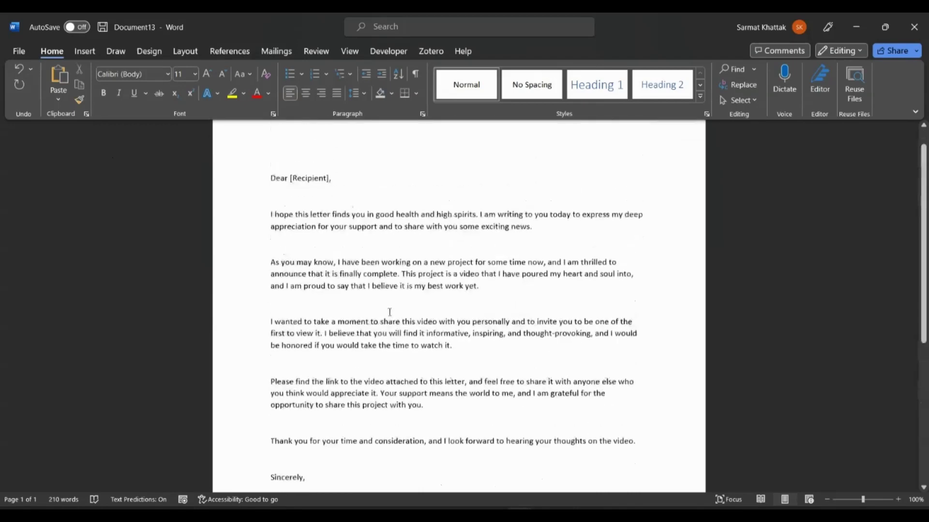
{"action": "scroll", "coordinate": [389, 312], "scroll_direction": "down", "scroll_amount": 2}
{"action": "scroll", "coordinate": [388, 315], "scroll_direction": "up", "scroll_amount": 1}
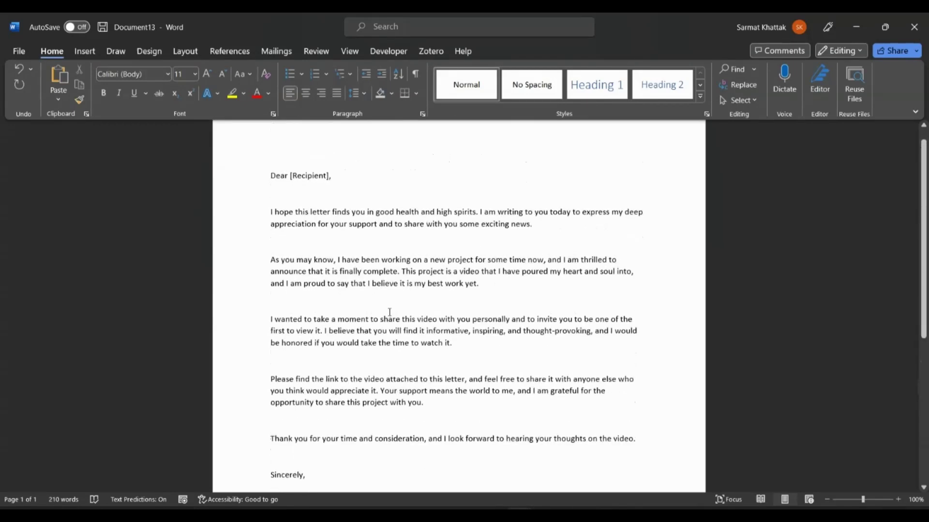
Set the whole letter, from 'Dear' downward, to font size 12
{"action": "left_click_drag", "start_coordinate": [269, 172], "coordinate": [557, 419]}
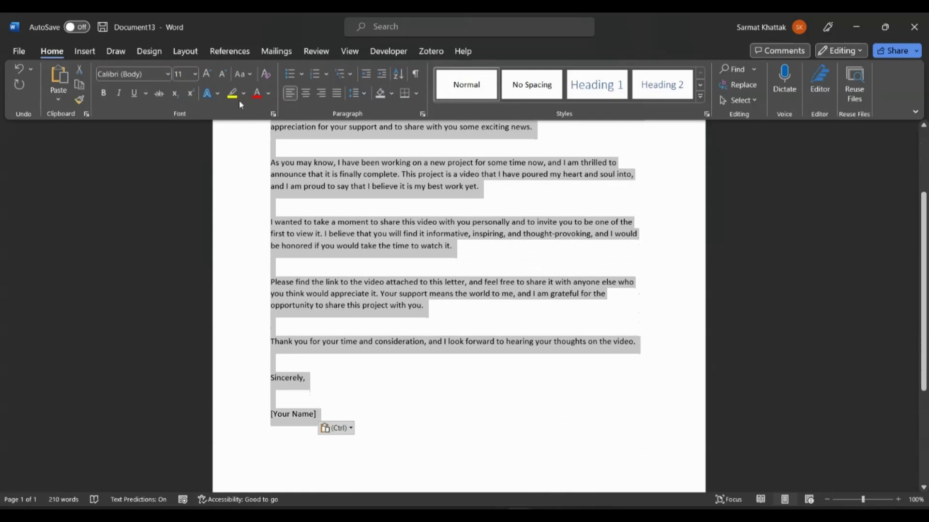
{"action": "left_click", "coordinate": [194, 73]}
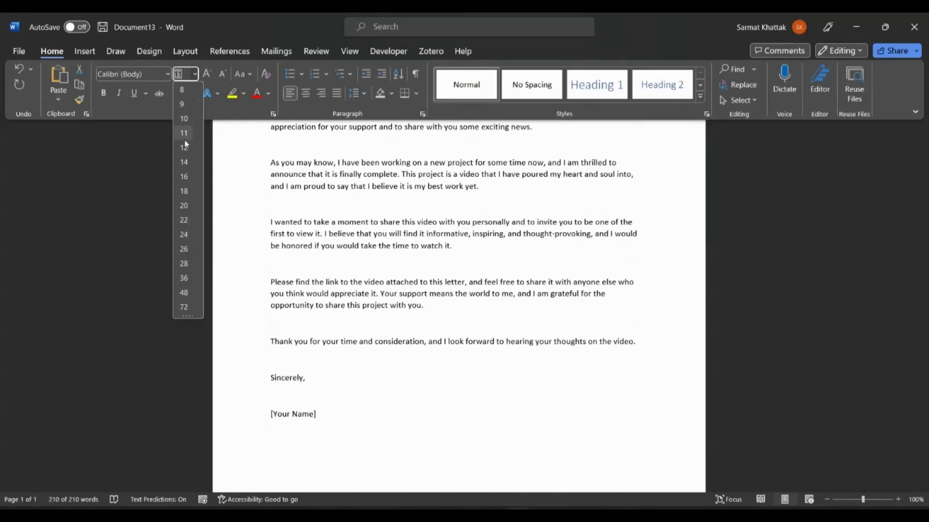
{"action": "left_click", "coordinate": [186, 148]}
{"action": "scroll", "coordinate": [496, 216], "scroll_direction": "up", "scroll_amount": 5}
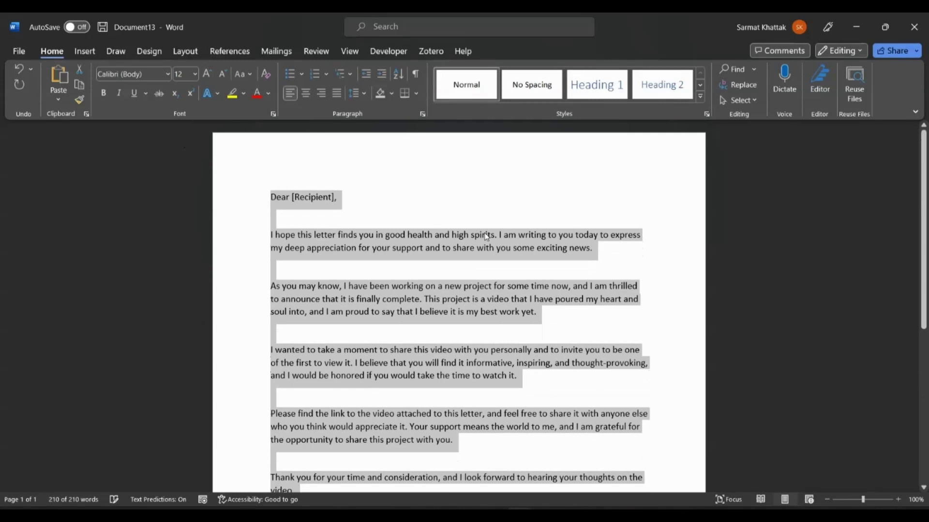
{"action": "left_click", "coordinate": [496, 216]}
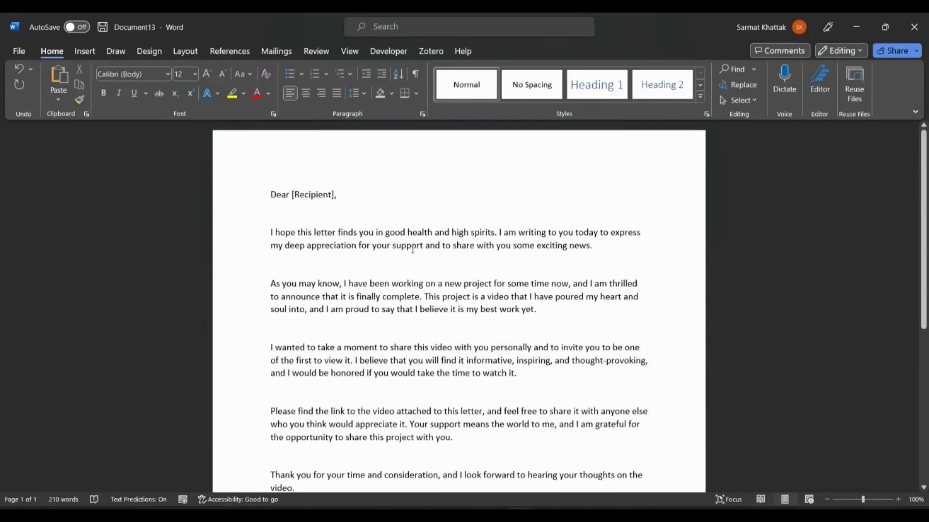
Review the resized letter and place the cursor in its second paragraph
{"action": "scroll", "coordinate": [413, 250], "scroll_direction": "down", "scroll_amount": 5}
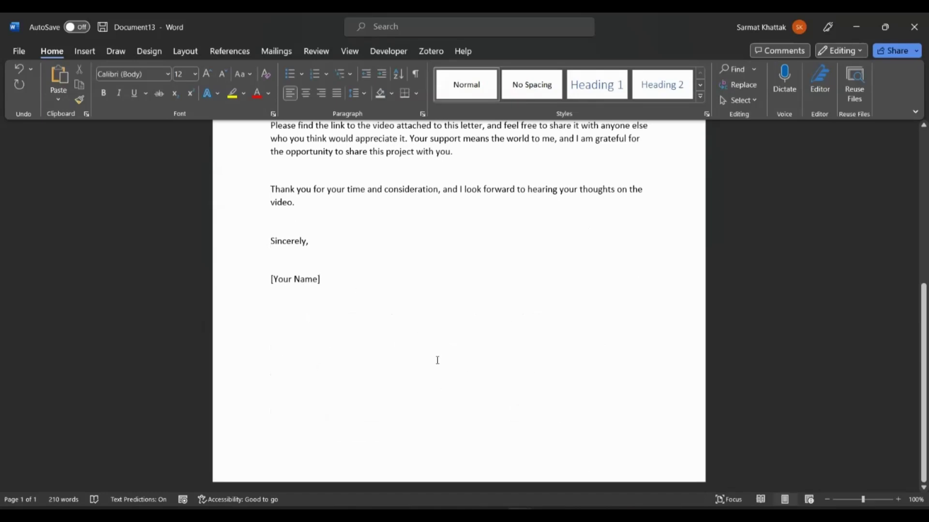
{"action": "scroll", "coordinate": [437, 360], "scroll_direction": "up", "scroll_amount": 7}
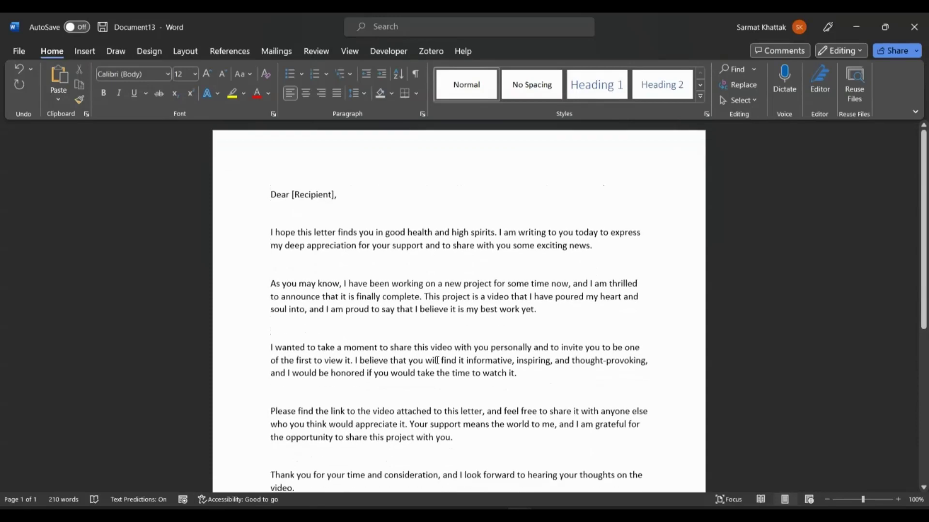
{"action": "scroll", "coordinate": [435, 359], "scroll_direction": "down", "scroll_amount": 5}
{"action": "scroll", "coordinate": [485, 358], "scroll_direction": "up", "scroll_amount": 4}
{"action": "scroll", "coordinate": [486, 358], "scroll_direction": "down", "scroll_amount": 2}
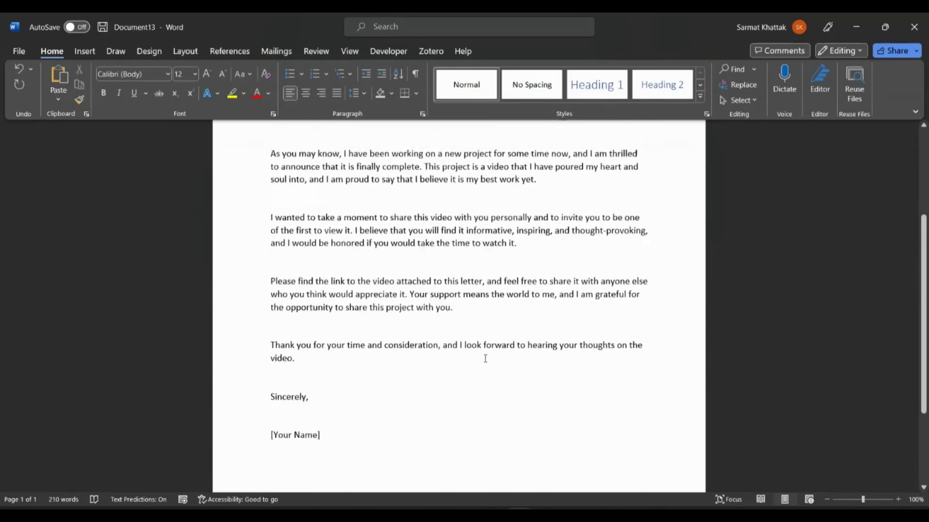
{"action": "scroll", "coordinate": [485, 359], "scroll_direction": "up", "scroll_amount": 2}
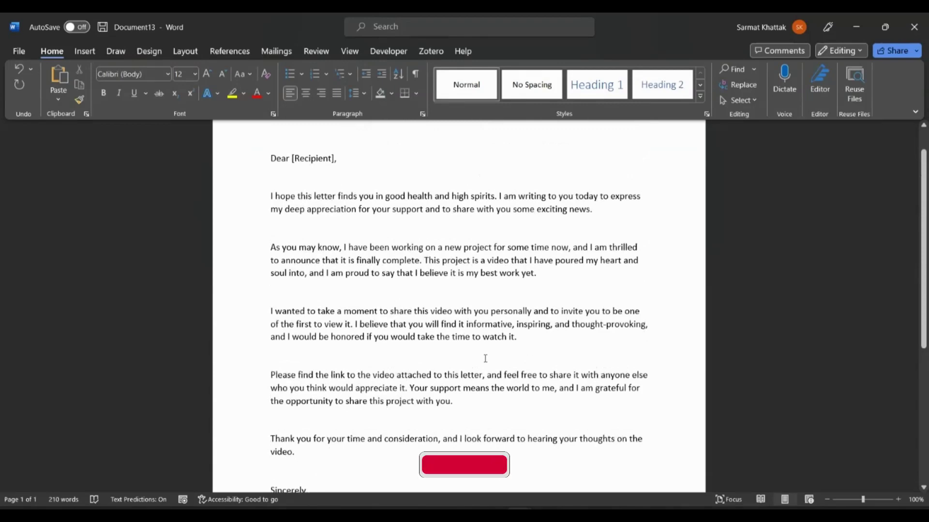
{"action": "scroll", "coordinate": [485, 359], "scroll_direction": "down", "scroll_amount": 2}
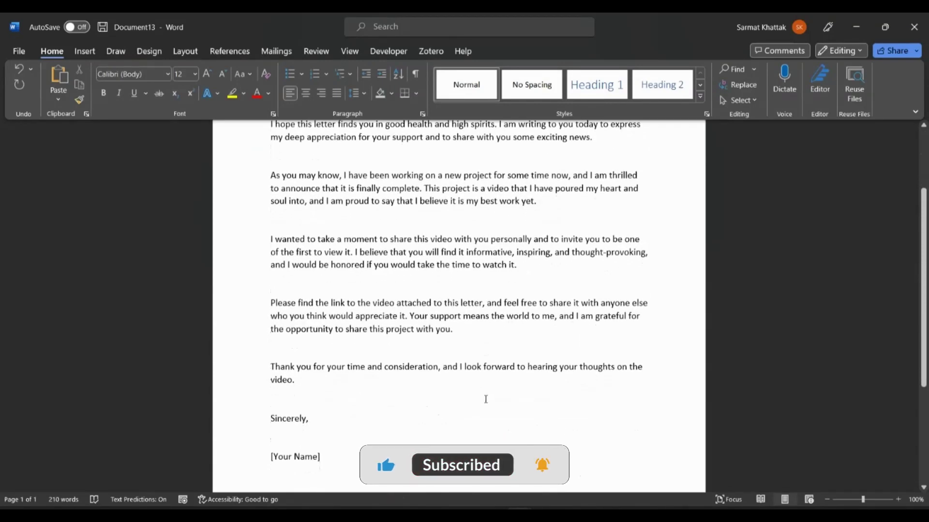
{"action": "scroll", "coordinate": [486, 399], "scroll_direction": "up", "scroll_amount": 2}
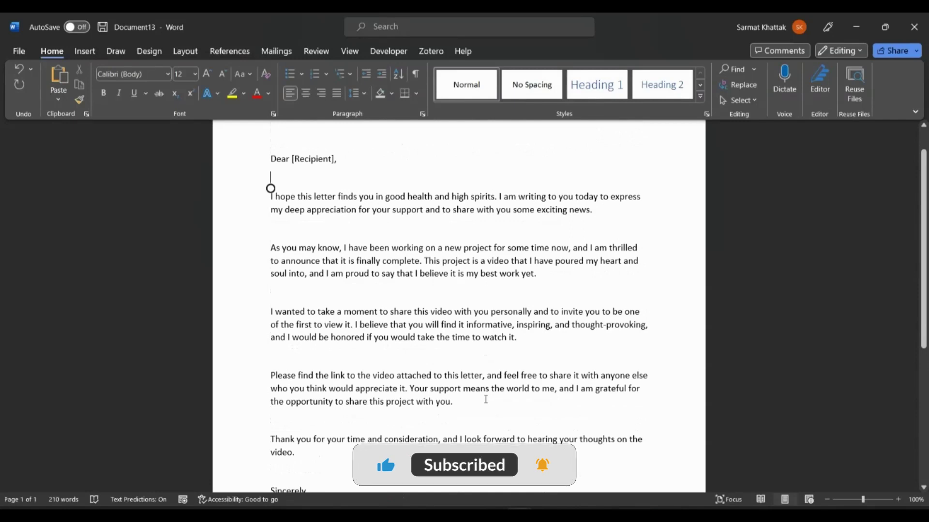
{"action": "left_click", "coordinate": [415, 274]}
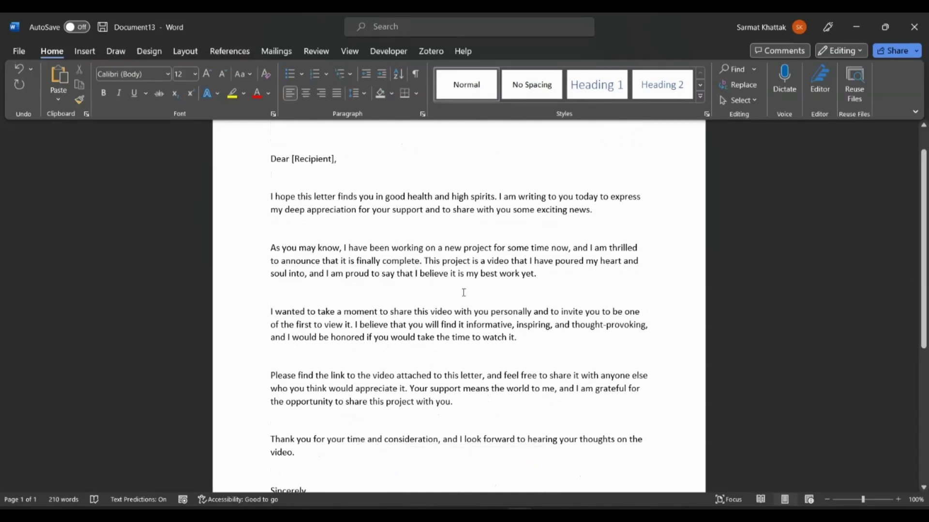
Save the letter as a Word Template (*.dotx) named 'Template 101'
{"action": "left_click", "coordinate": [19, 51]}
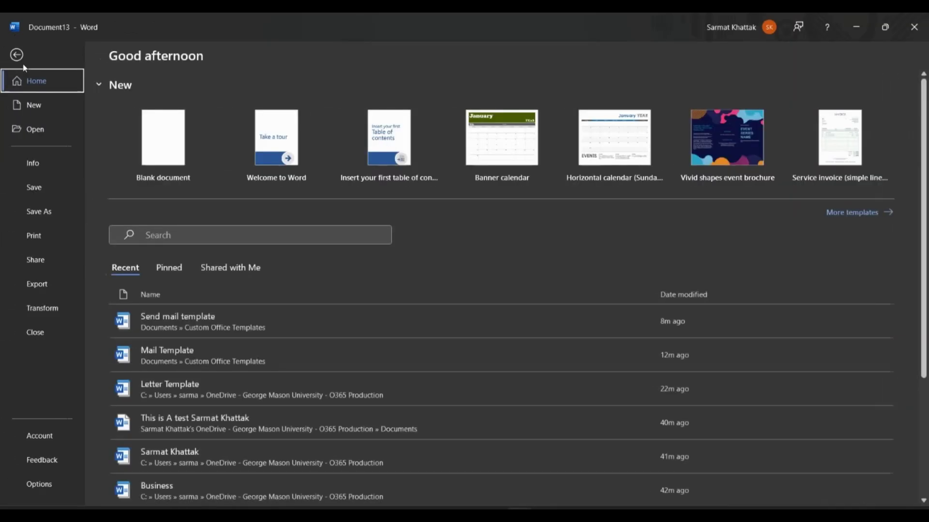
{"action": "left_click", "coordinate": [43, 212]}
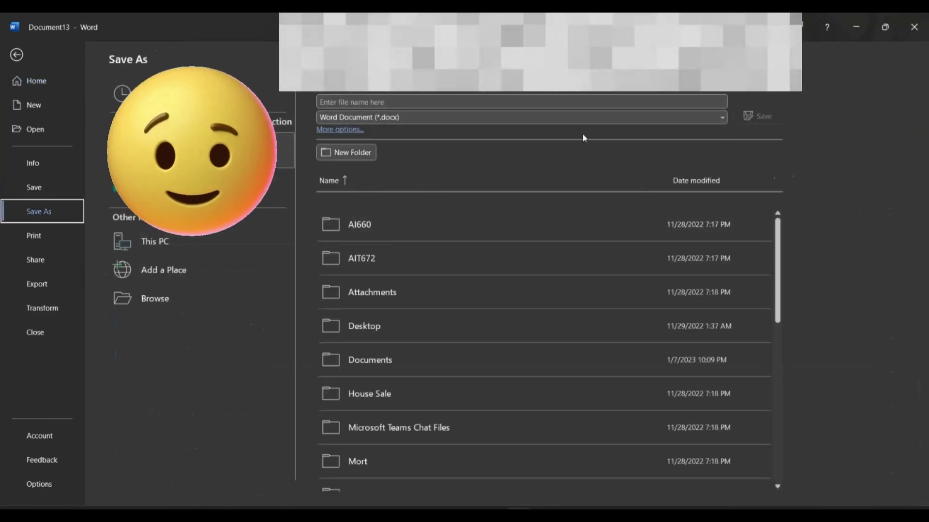
{"action": "left_click", "coordinate": [398, 121]}
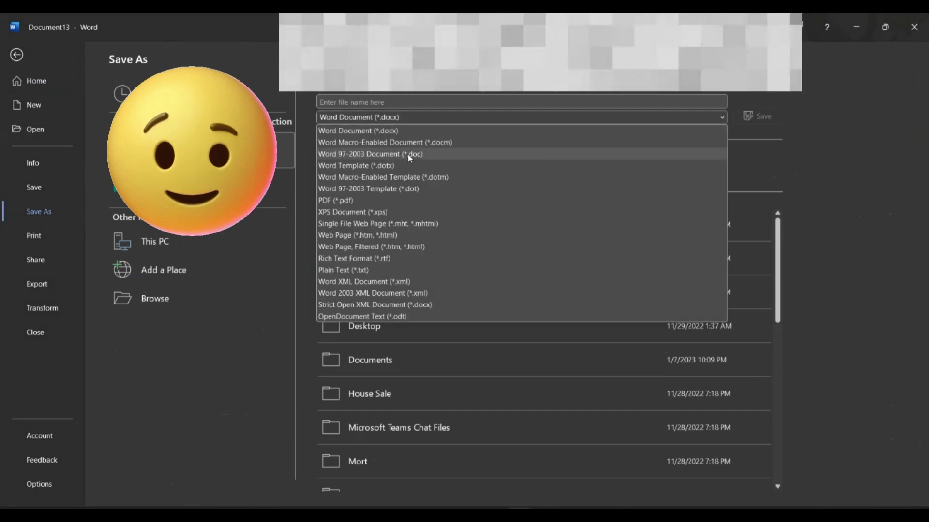
{"action": "left_click", "coordinate": [364, 165]}
{"action": "left_click", "coordinate": [401, 101]}
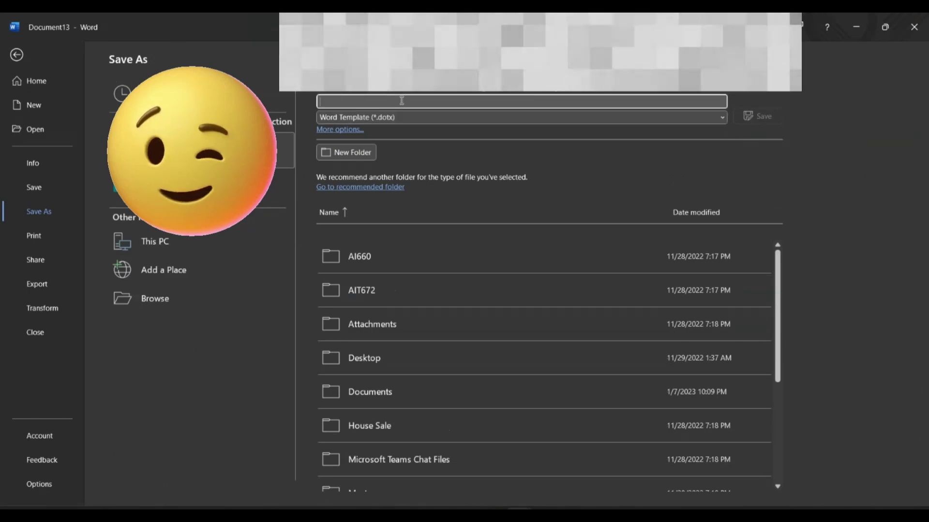
{"action": "type", "text": "Templat"}
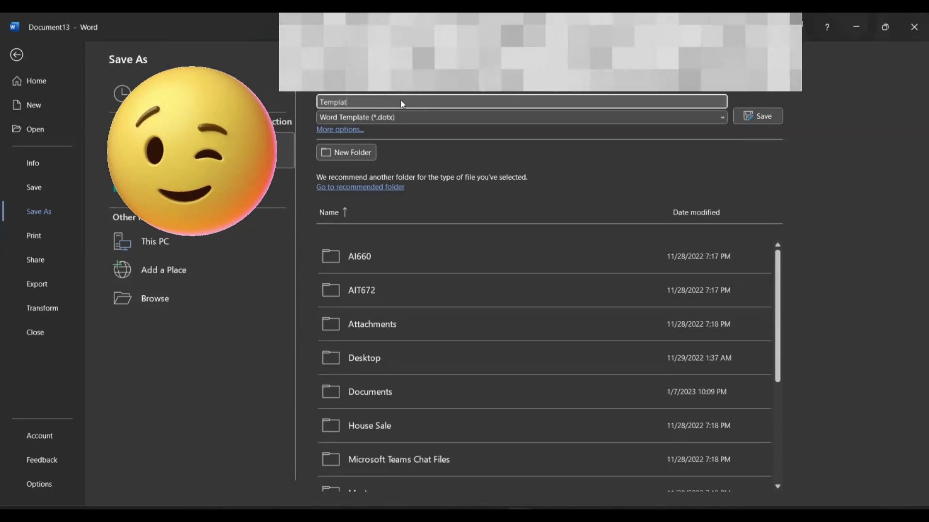
{"action": "type", "text": "e"}
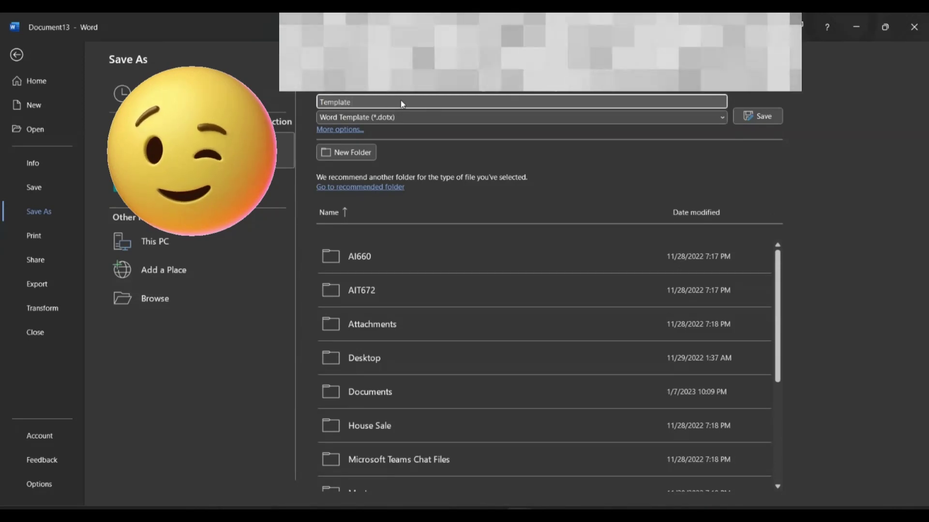
{"action": "type", "text": " 101"}
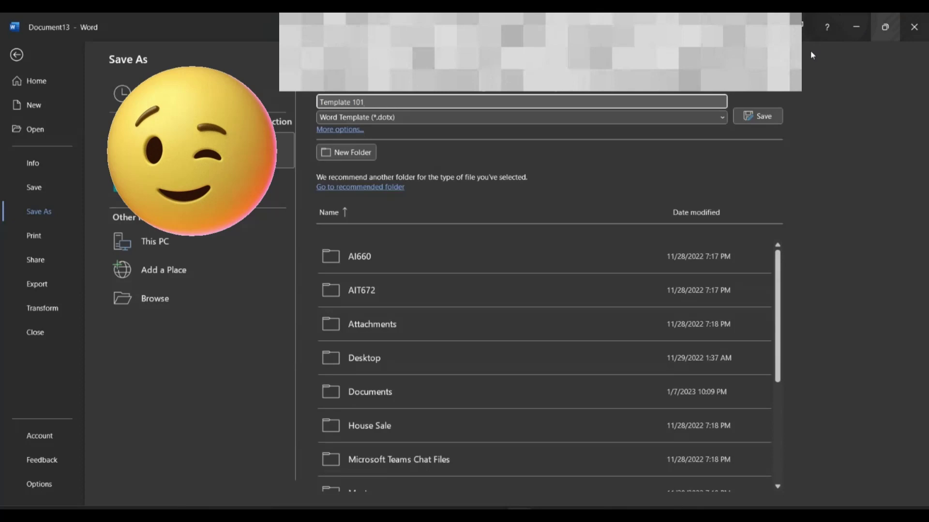
{"action": "left_click", "coordinate": [758, 116]}
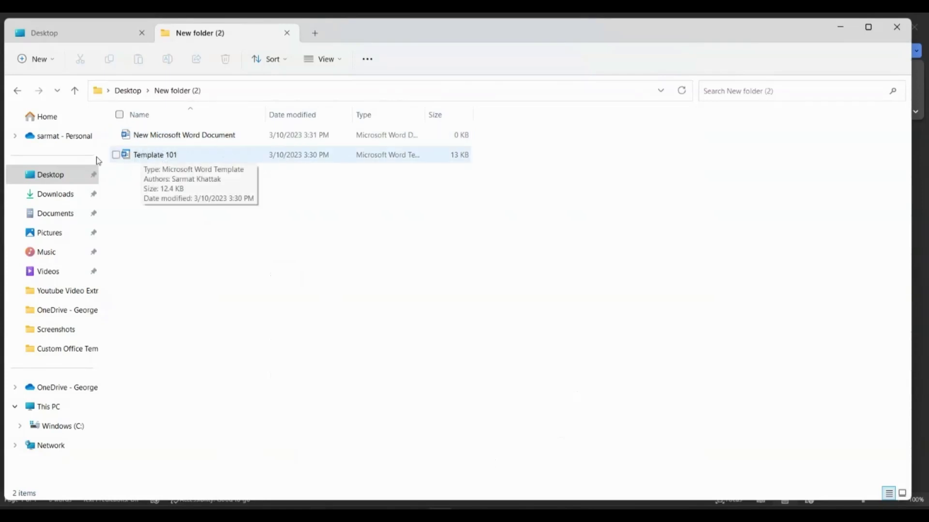
Open a new letter from Template 101 and replace [Recipient] with the recipient's name
{"action": "double_click", "coordinate": [175, 157]}
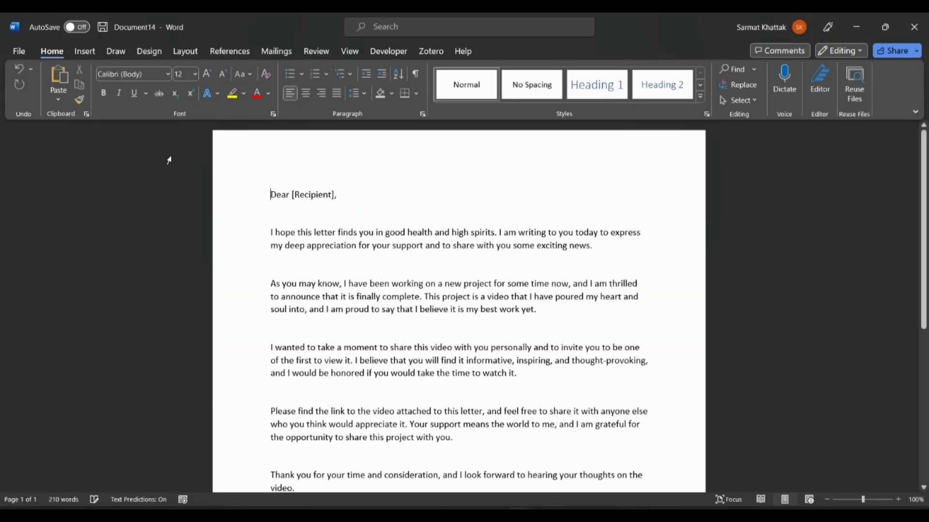
{"action": "left_click", "coordinate": [334, 194]}
{"action": "key", "text": "BackSpace"}
{"action": "key", "text": "BackSpace"}
{"action": "key", "text": "BackSpace"}
{"action": "key", "text": "BackSpace"}
{"action": "key", "text": "BackSpace"}
{"action": "key", "text": "BackSpace"}
{"action": "key", "text": "BackSpace"}
{"action": "key", "text": "BackSpace"}
{"action": "key", "text": "BackSpace"}
{"action": "key", "text": "BackSpace"}
{"action": "key", "text": "BackSpace"}
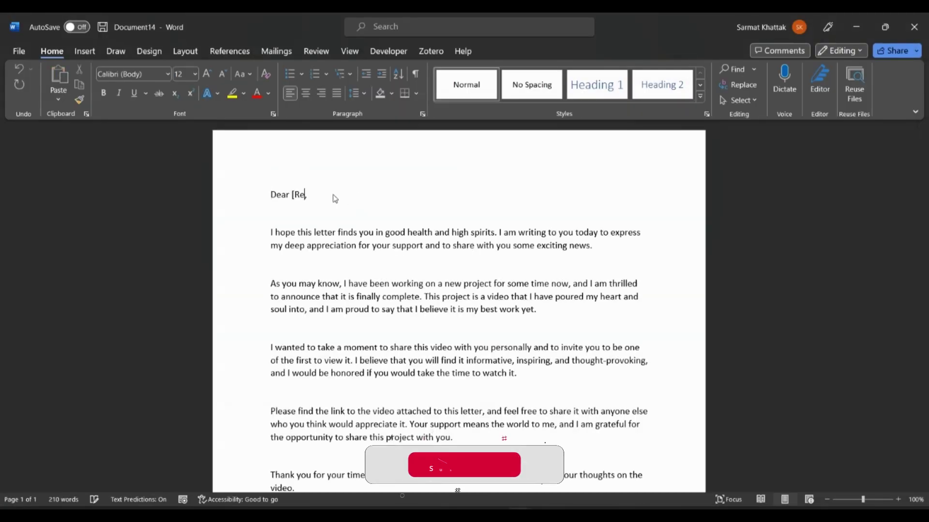
{"action": "type", "text": "Jane"}
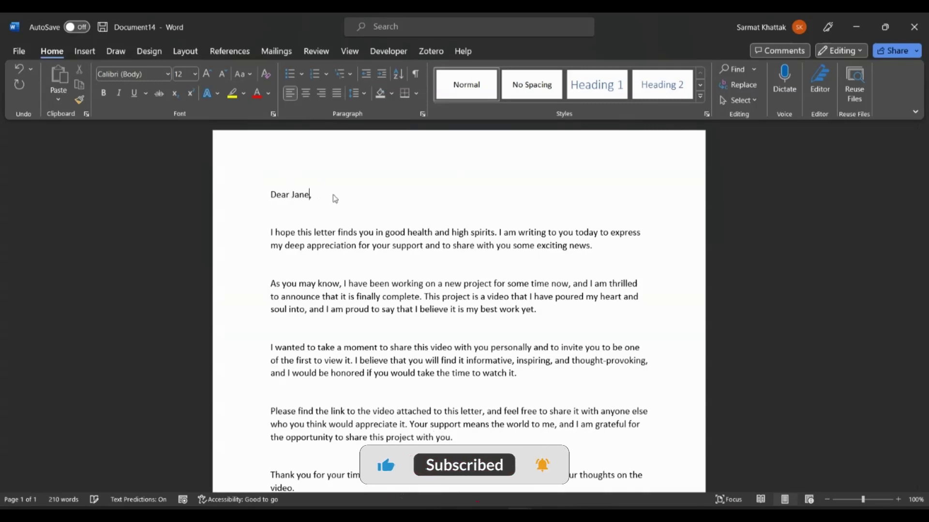
{"action": "type", "text": " Doe,"}
Replace the [Your Name] placeholder at the bottom with the sender's name
{"action": "scroll", "coordinate": [415, 222], "scroll_direction": "down", "scroll_amount": 3}
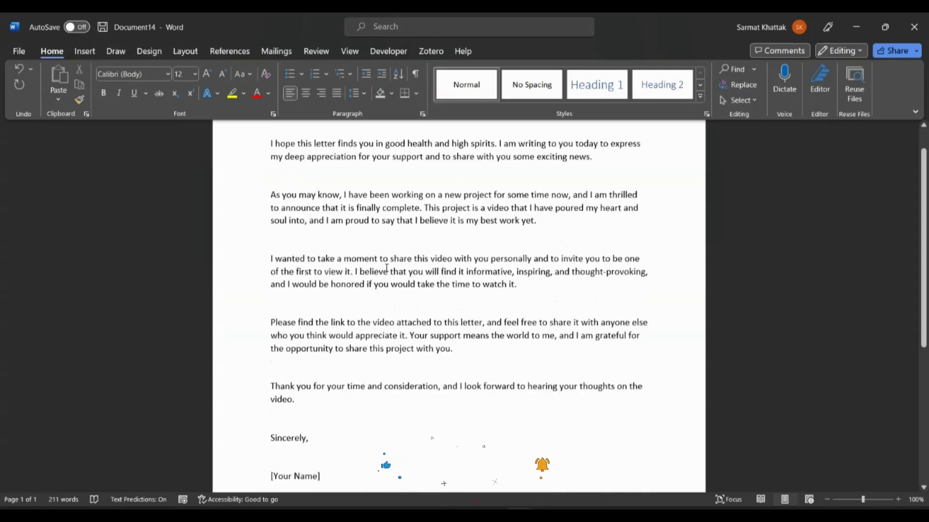
{"action": "left_click", "coordinate": [321, 424]}
{"action": "key", "text": "BackSpace"}
{"action": "key", "text": "BackSpace"}
{"action": "key", "text": "BackSpace"}
{"action": "key", "text": "BackSpace"}
{"action": "key", "text": "BackSpace"}
{"action": "key", "text": "BackSpace"}
{"action": "key", "text": "BackSpace"}
{"action": "key", "text": "BackSpace"}
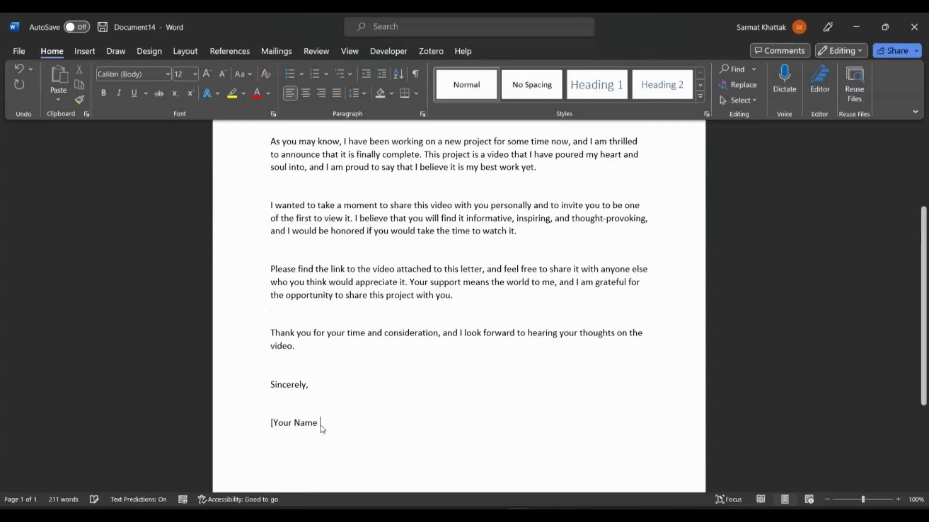
{"action": "key", "text": "BackSpace"}
{"action": "key", "text": "BackSpace"}
{"action": "key", "text": "BackSpace"}
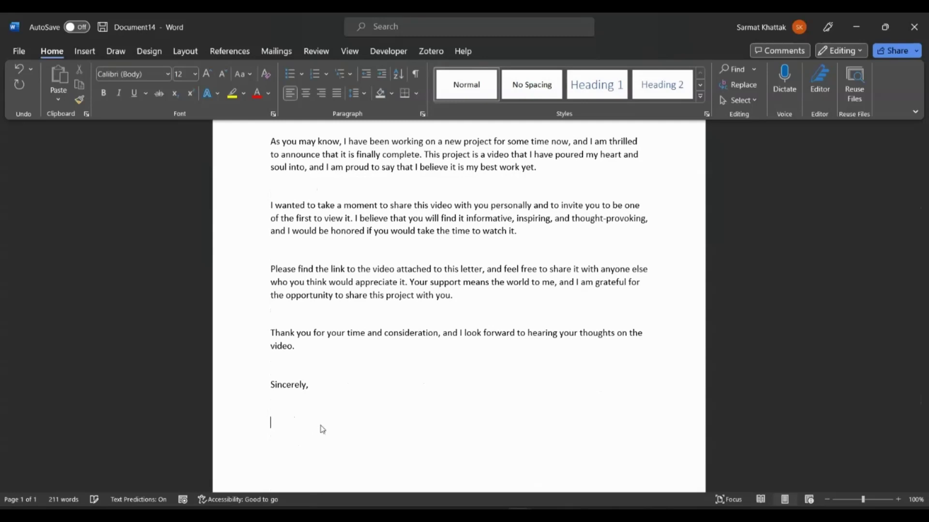
{"action": "type", "text": "How  Tech"}
{"action": "key", "text": "Up"}
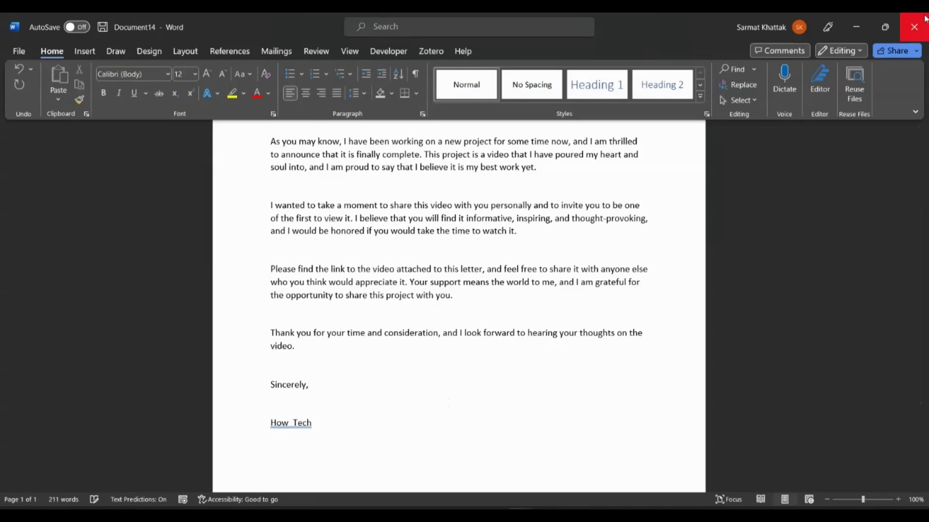
{"action": "left_click", "coordinate": [915, 25]}
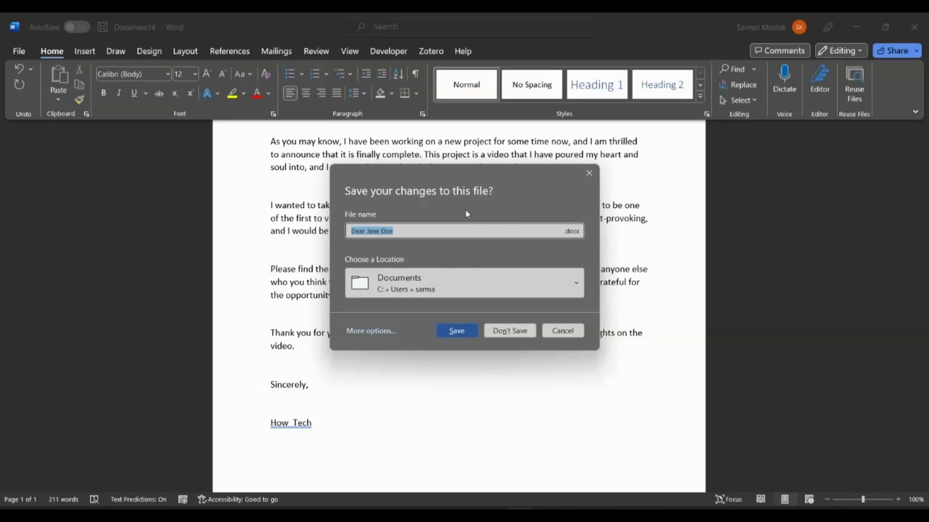
{"action": "left_click", "coordinate": [562, 331]}
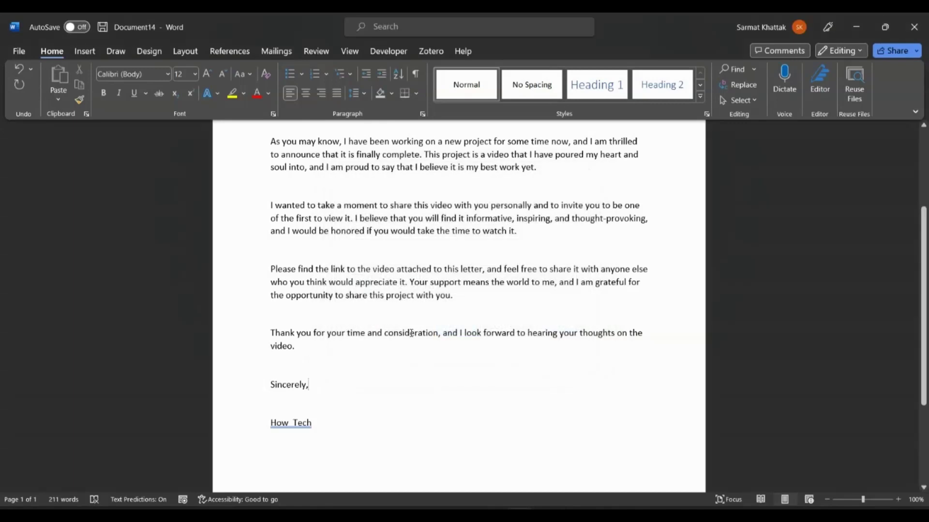
{"action": "scroll", "coordinate": [411, 334], "scroll_direction": "up", "scroll_amount": 5}
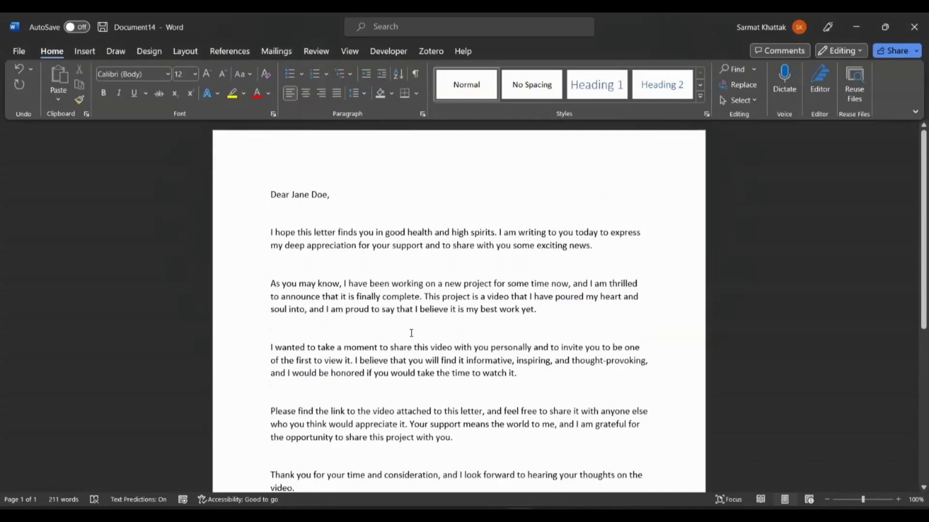